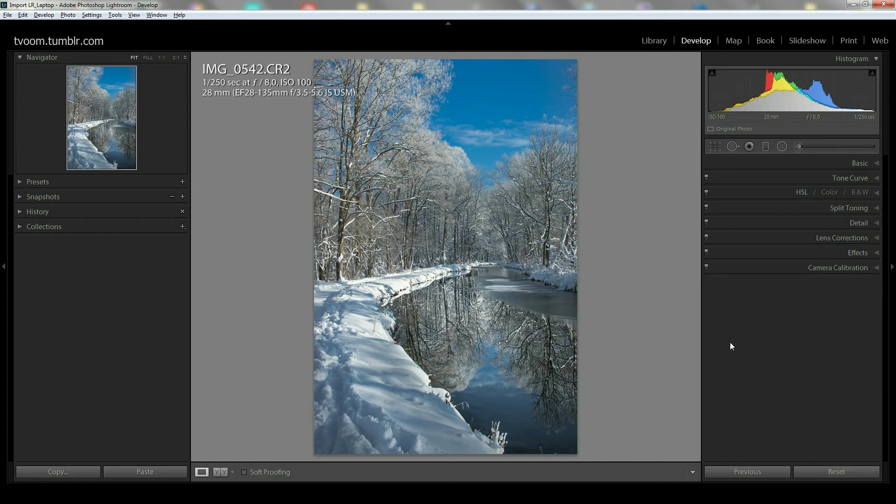
Set the photo's process version to 2003 in Camera Calibration and display the Basic adjustments.
click(875, 268)
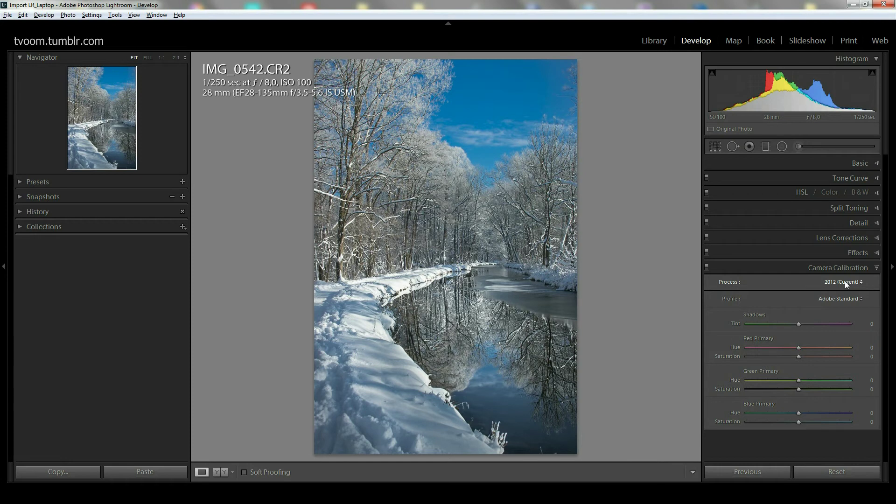
click(875, 163)
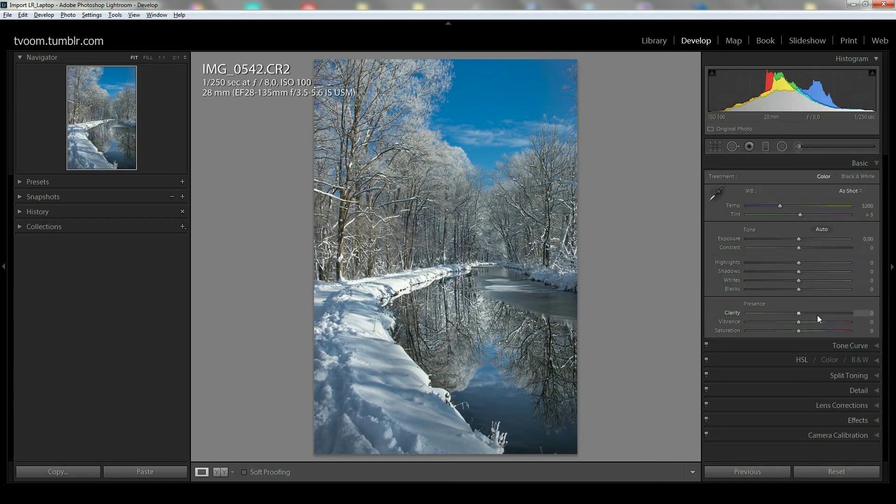
click(876, 163)
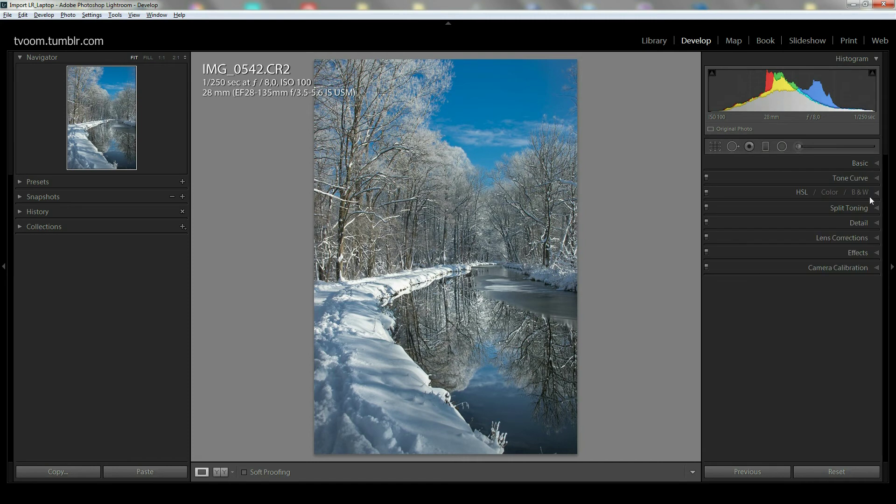
click(869, 268)
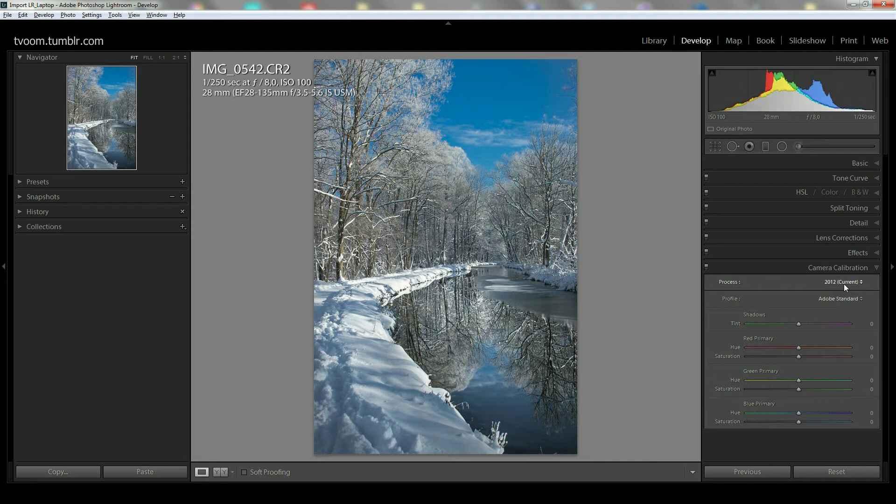
click(855, 281)
click(827, 314)
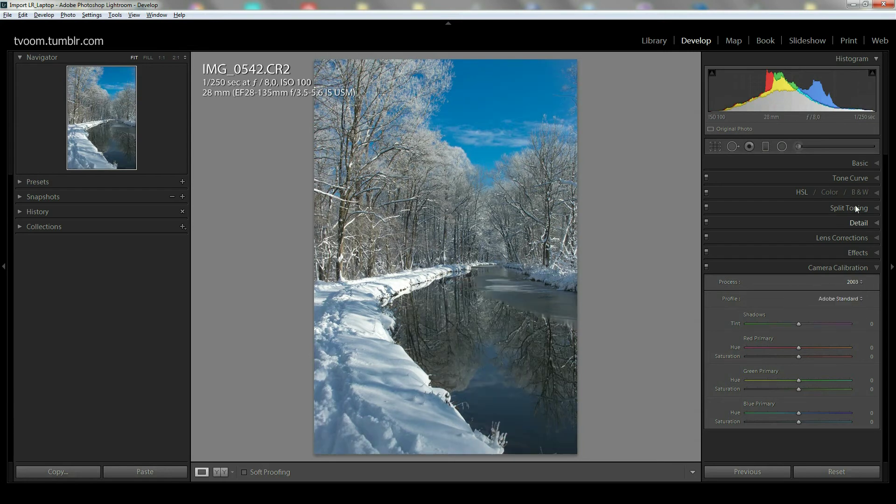
click(878, 162)
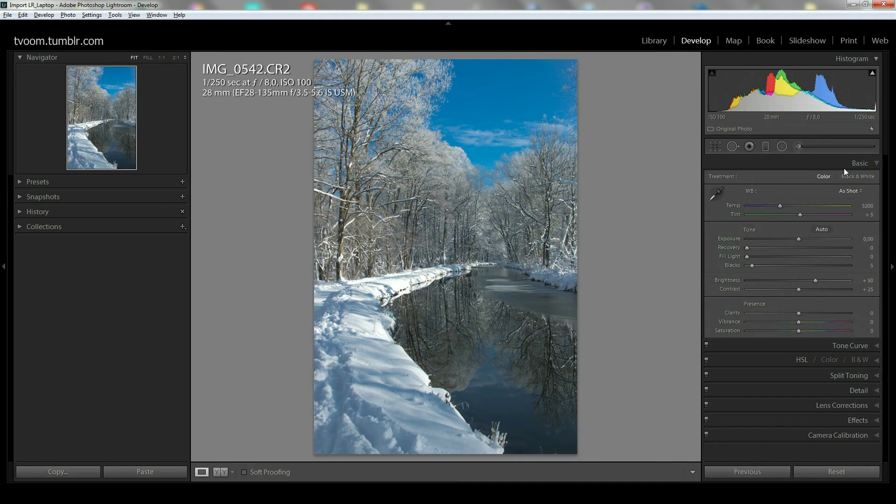
Update the photo to the current 2012 process version without a before/after review.
click(872, 130)
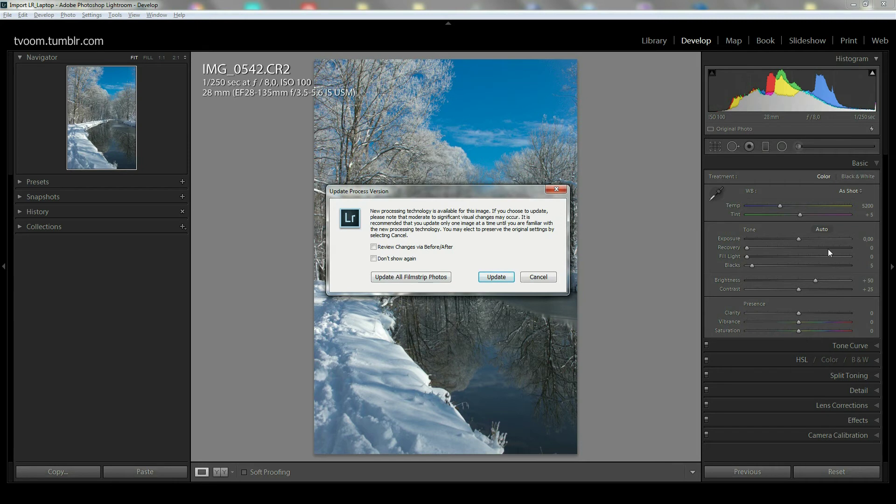
click(496, 277)
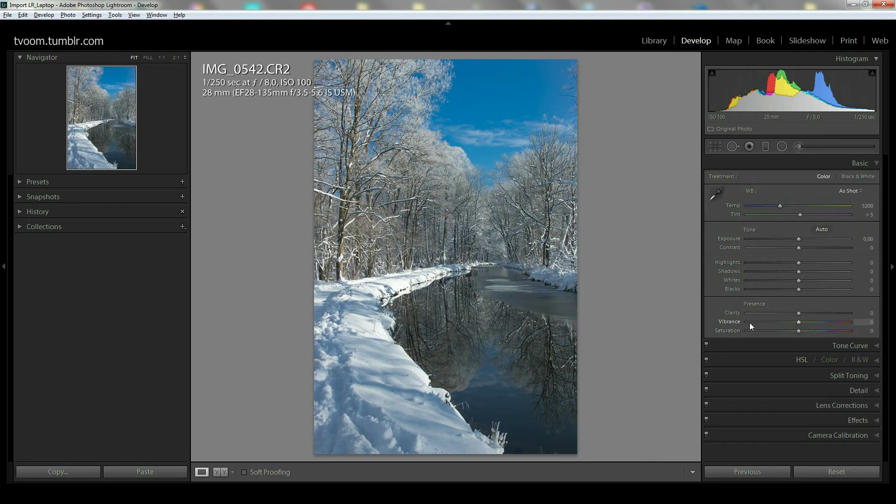
Try the Camera Faithful, Camera Landscape, Camera Neutral, Camera Portrait and Camera Standard calibration profiles on the photo in turn.
click(843, 435)
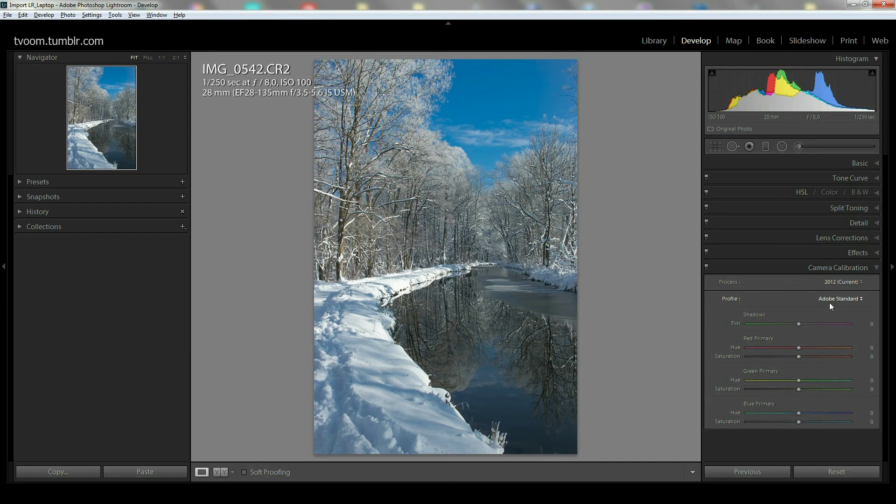
click(849, 301)
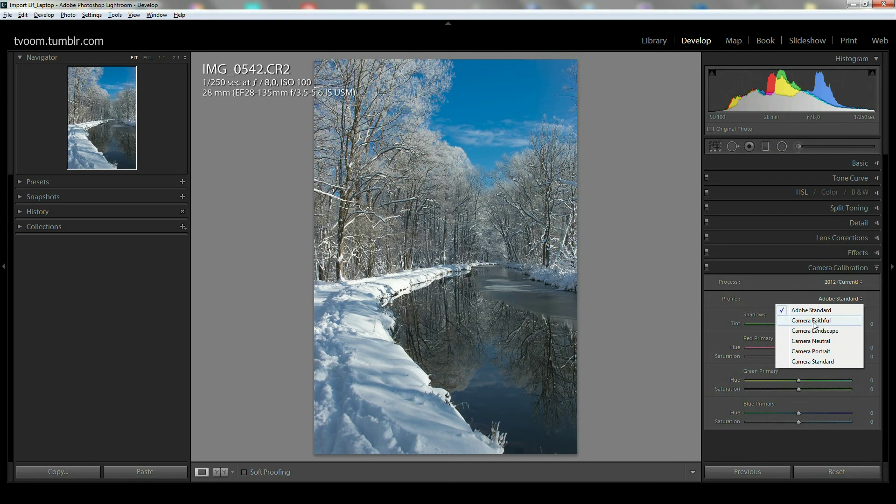
click(813, 320)
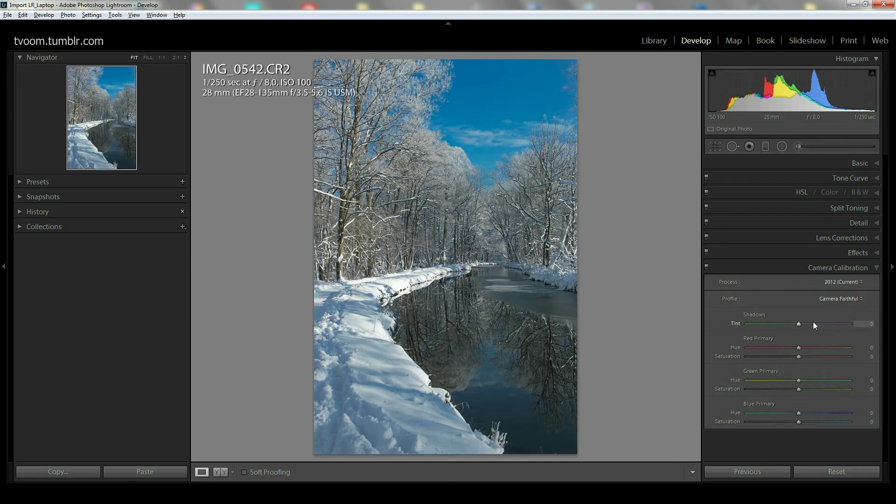
click(845, 299)
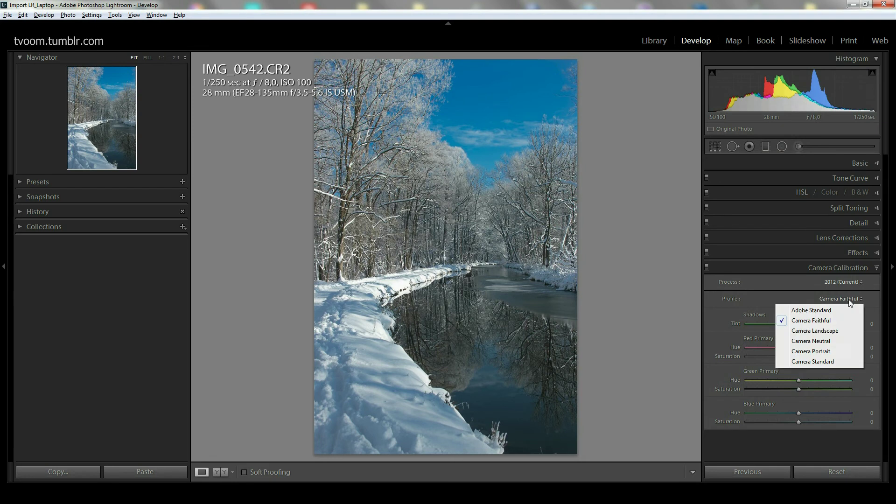
click(836, 331)
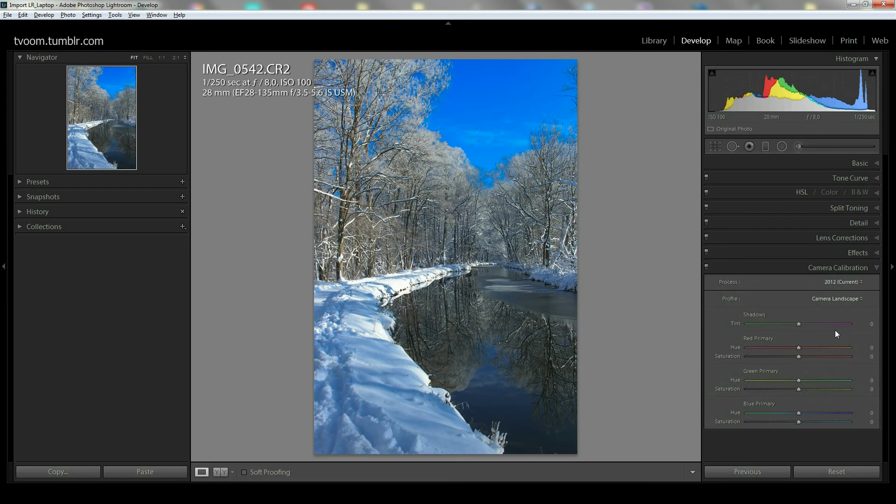
click(846, 300)
click(830, 342)
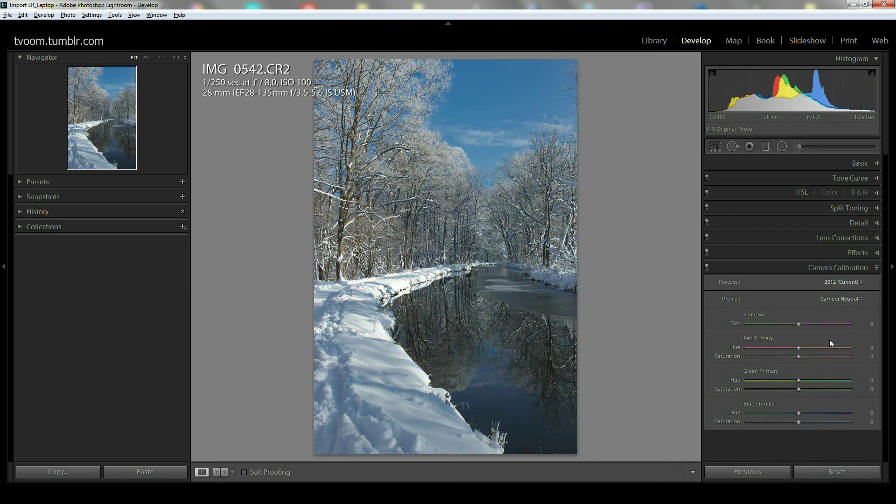
click(847, 299)
click(834, 352)
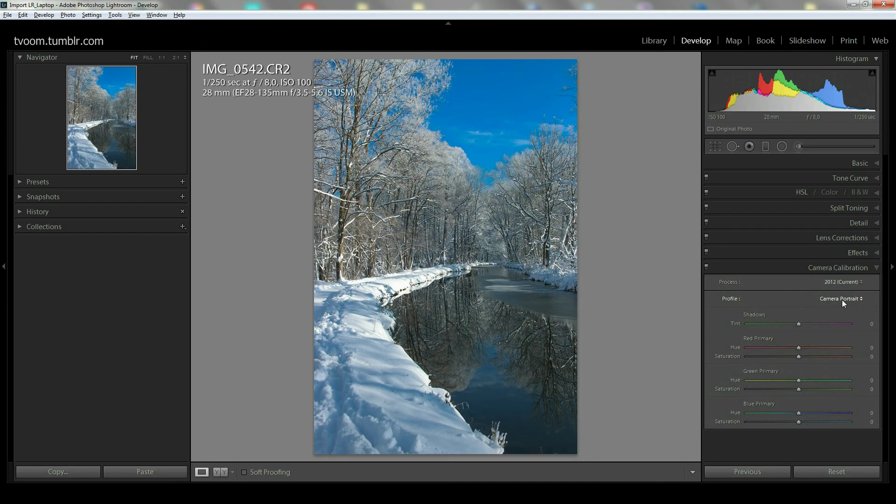
click(844, 301)
click(828, 363)
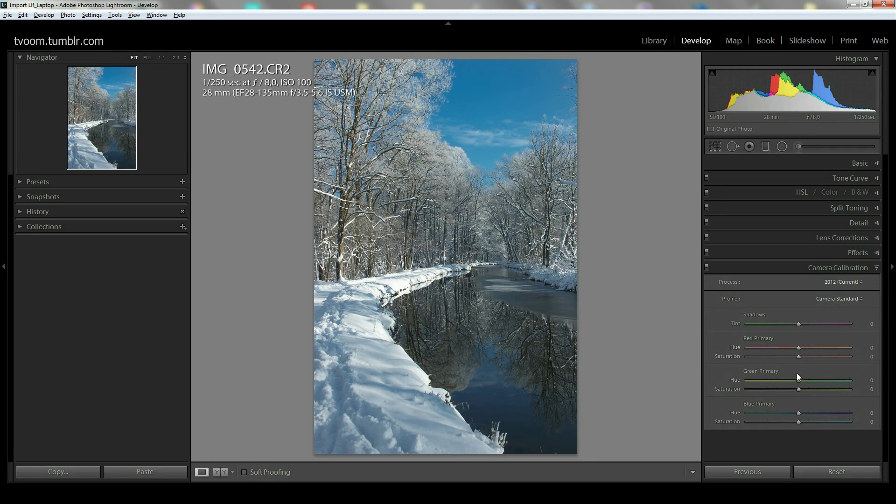
Apply the Camera Landscape profile with Red Hue −31, Green Hue +7, Blue Hue −27 and Blue Saturation −45.
click(845, 299)
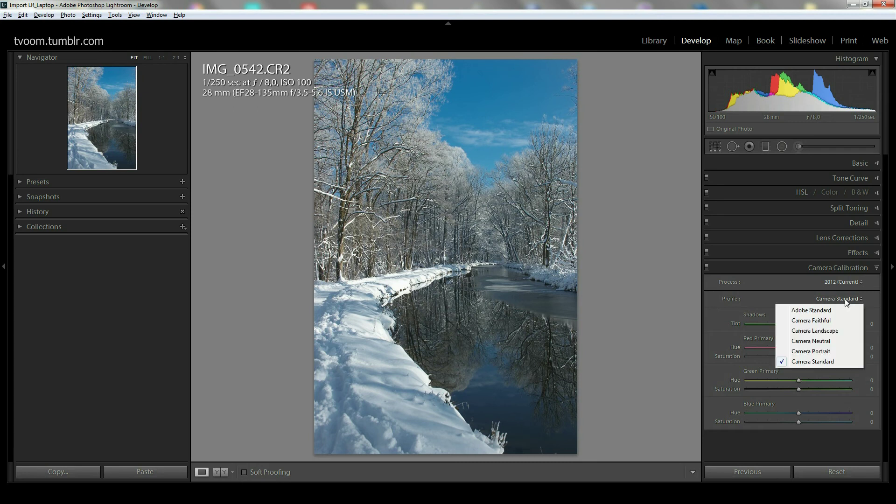
click(819, 330)
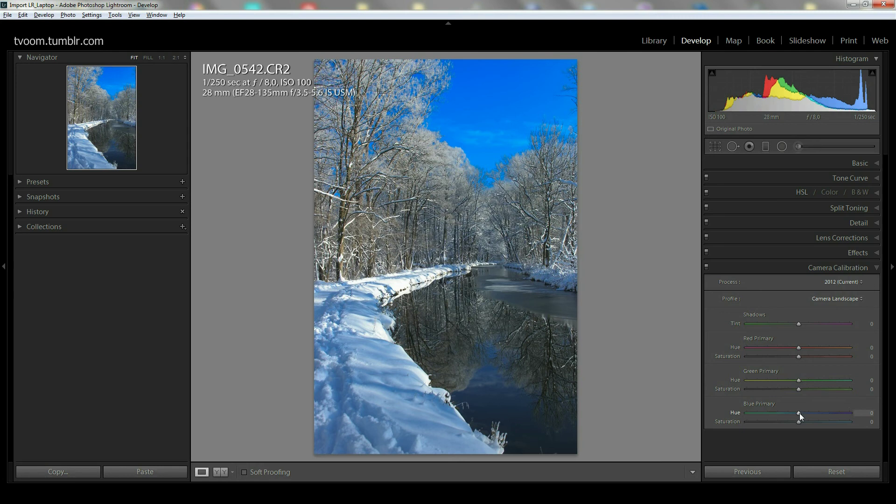
drag(798, 413, 855, 412)
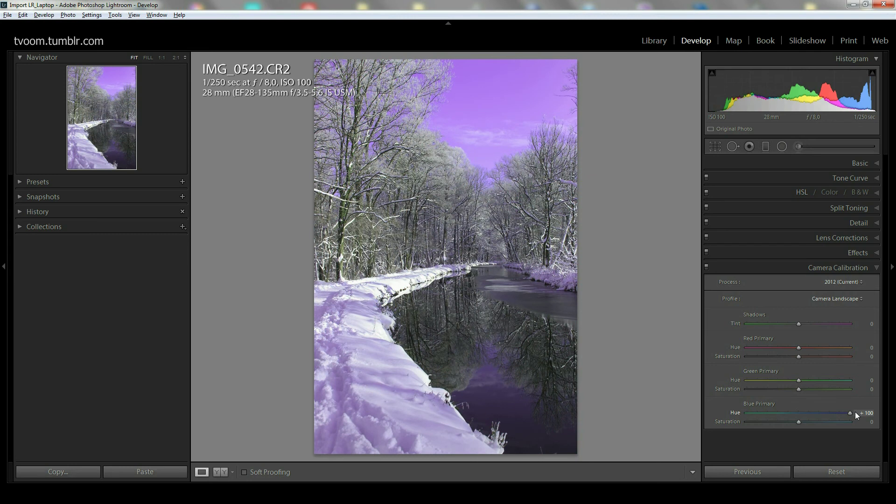
drag(850, 412, 757, 422)
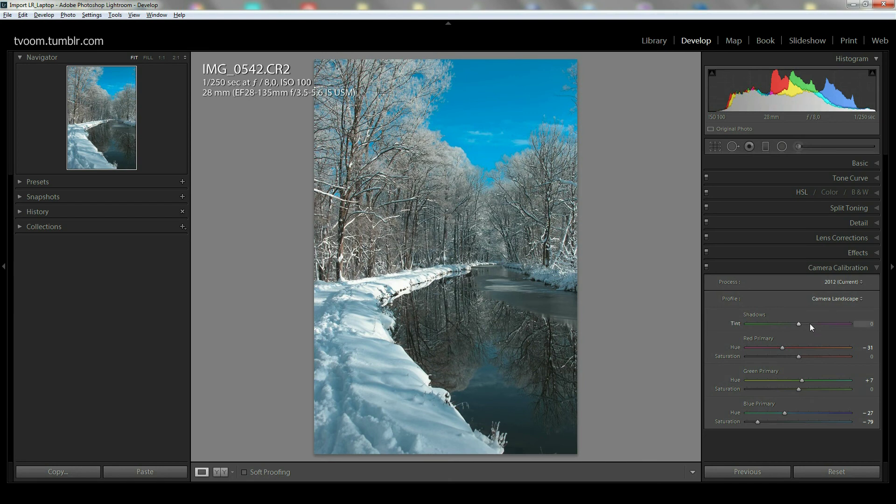
mouse_move(766, 423)
mouse_down()
mouse_move(776, 423)
mouse_move(757, 422)
mouse_up()
drag(760, 423, 775, 424)
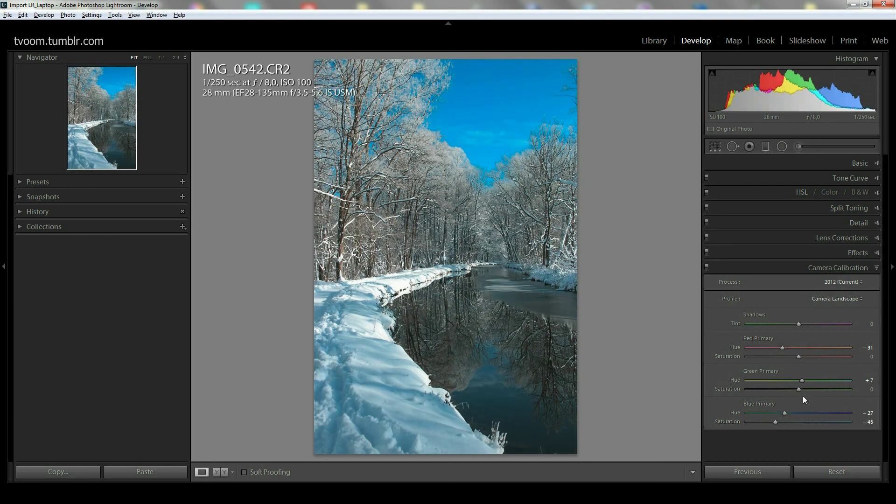
right_click(414, 204)
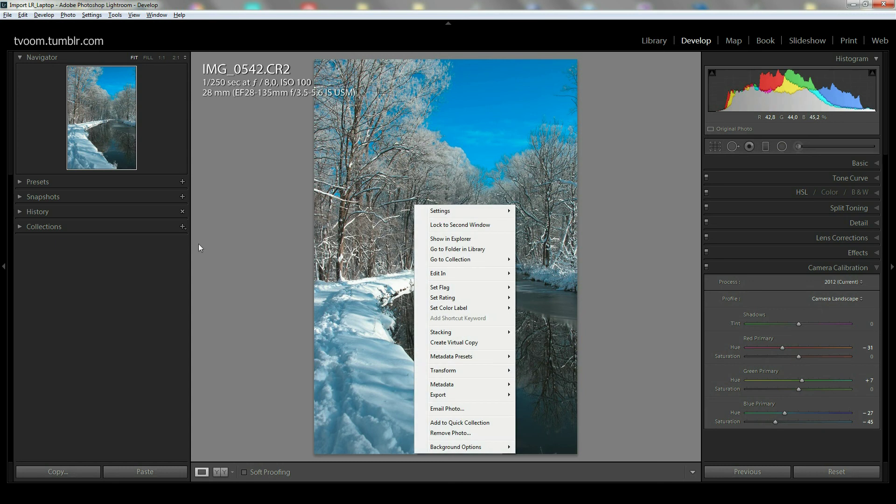
click(145, 274)
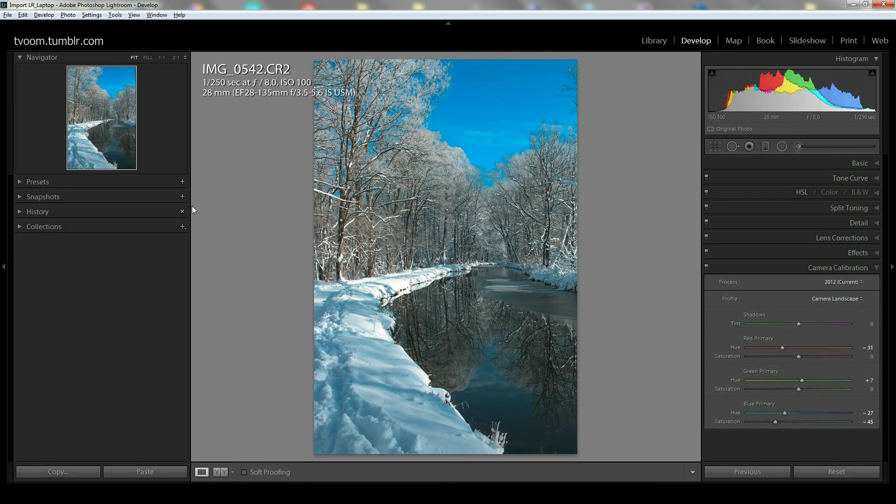
Start a new develop preset named Landscape with all settings included and browse the available preset folders.
click(183, 182)
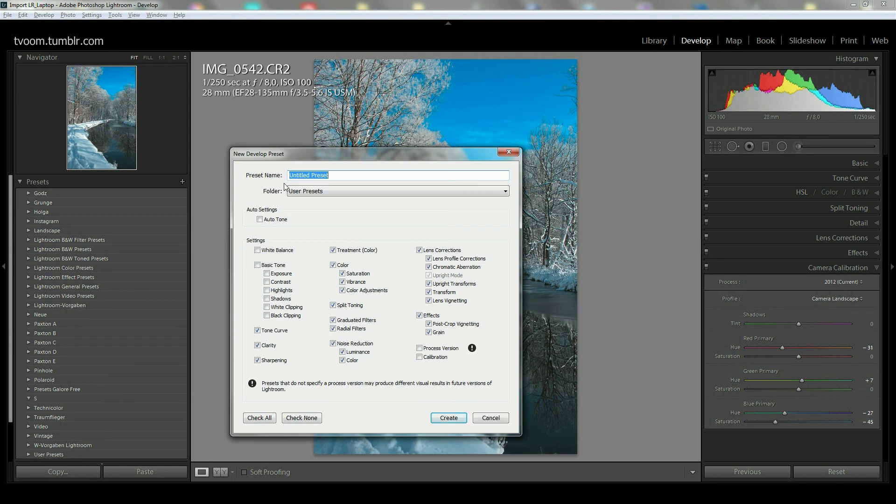
click(266, 419)
click(351, 175)
text(Landscape)
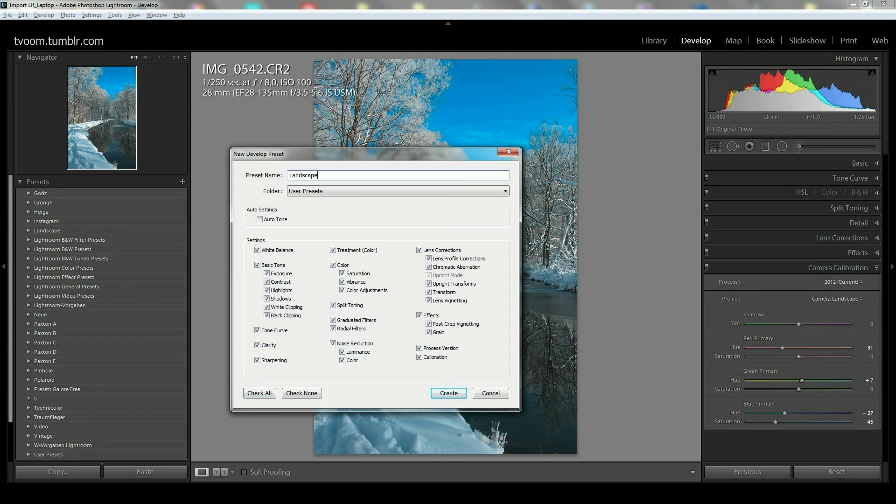
click(310, 192)
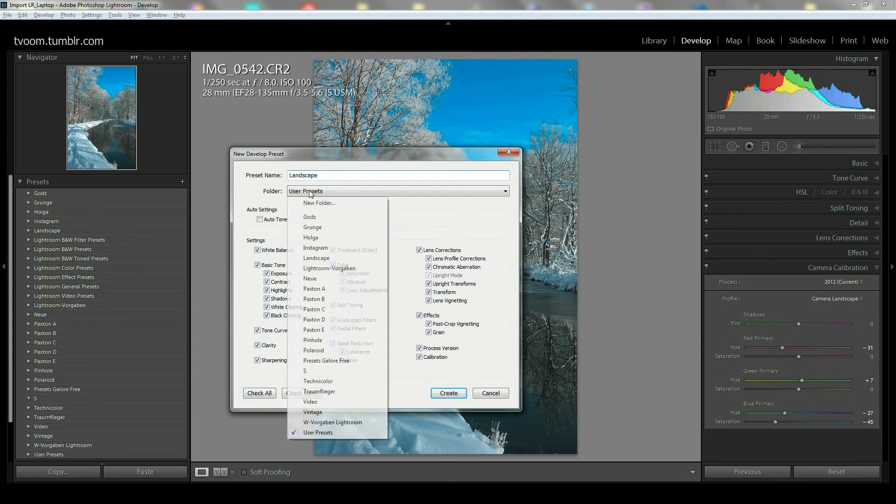
click(266, 199)
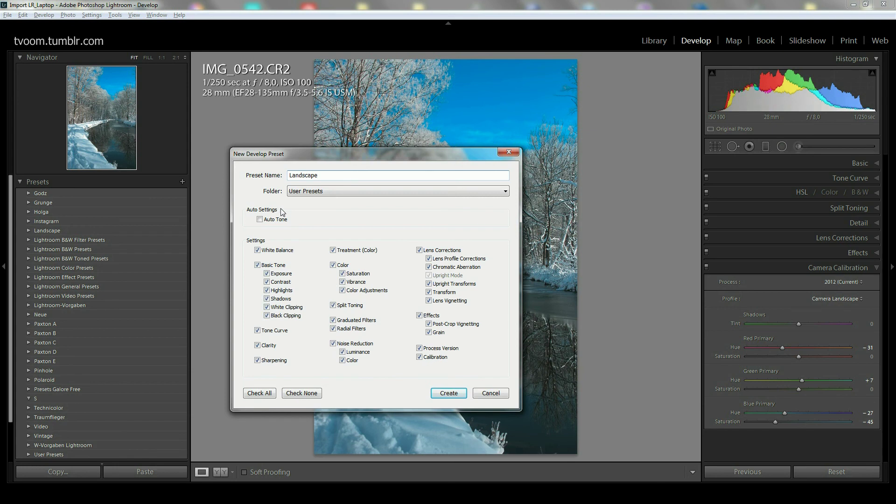
Limit the settings stored in the Landscape preset to Process Version and Calibration.
click(276, 250)
click(271, 265)
click(271, 331)
click(302, 393)
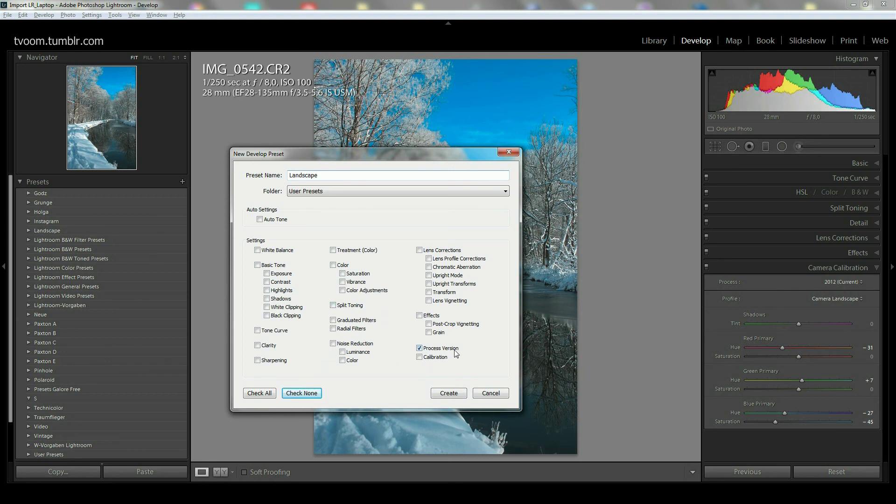
click(435, 360)
Create a preset folder named Calibration and cancel the new develop preset.
click(325, 192)
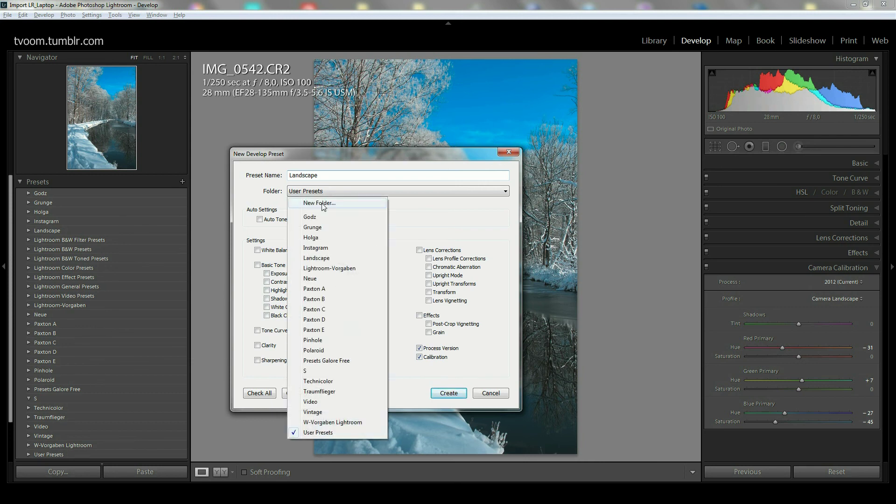
click(322, 203)
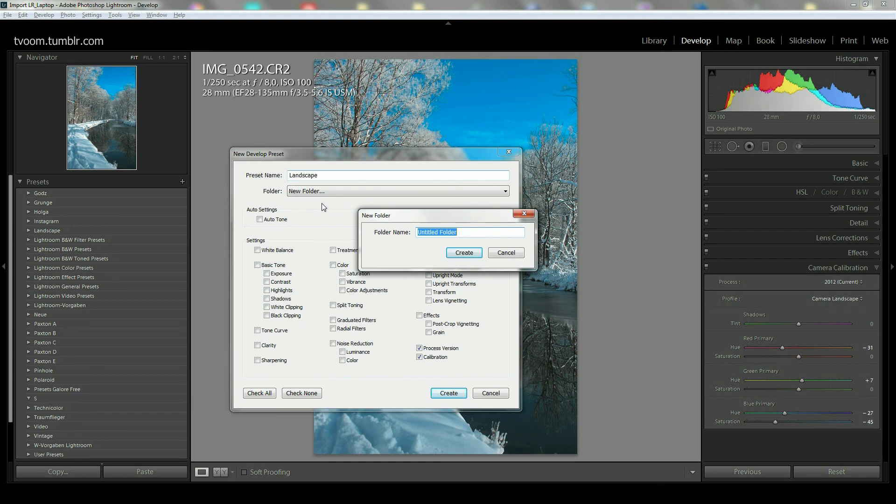
text(Calibration)
click(464, 252)
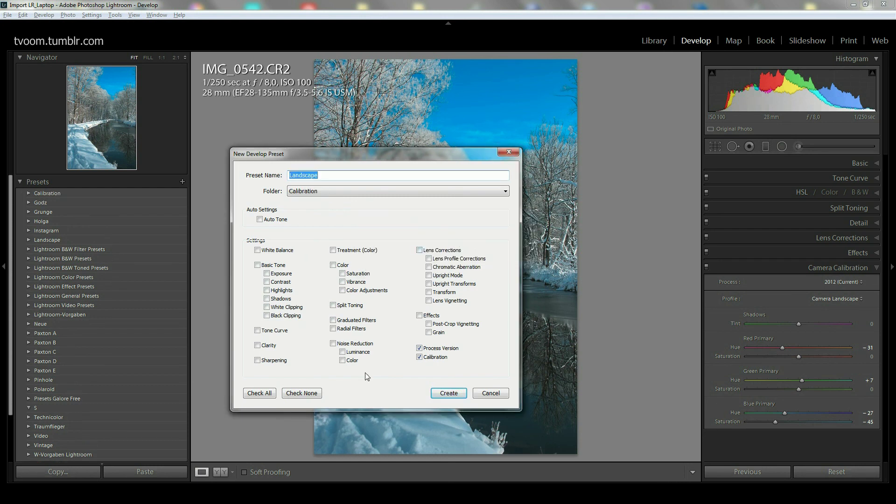
click(491, 393)
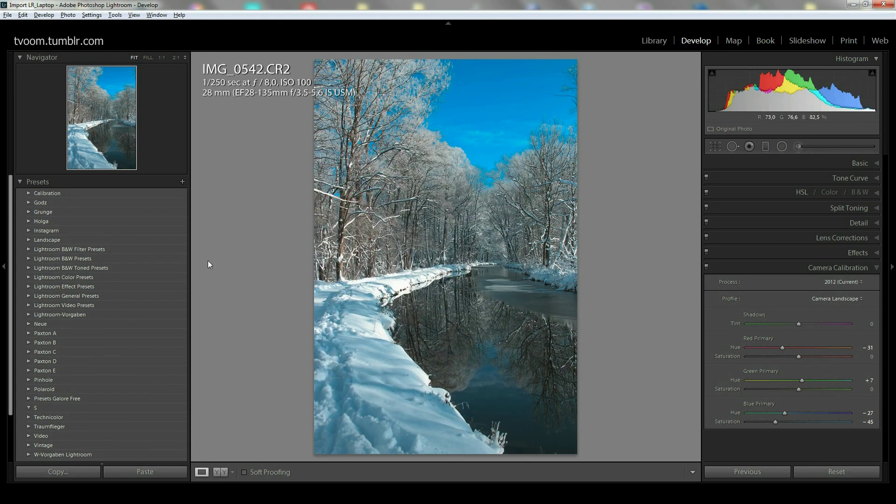
Create a develop preset named Landscape in the Calibration folder, storing only Process Version and Calibration.
click(28, 193)
key(ctrl+shift+n)
click(303, 418)
click(449, 350)
click(439, 357)
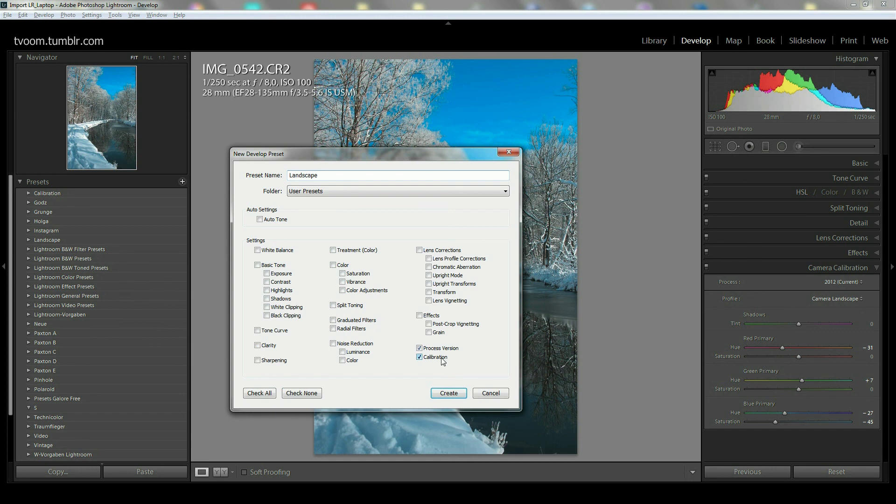
click(319, 193)
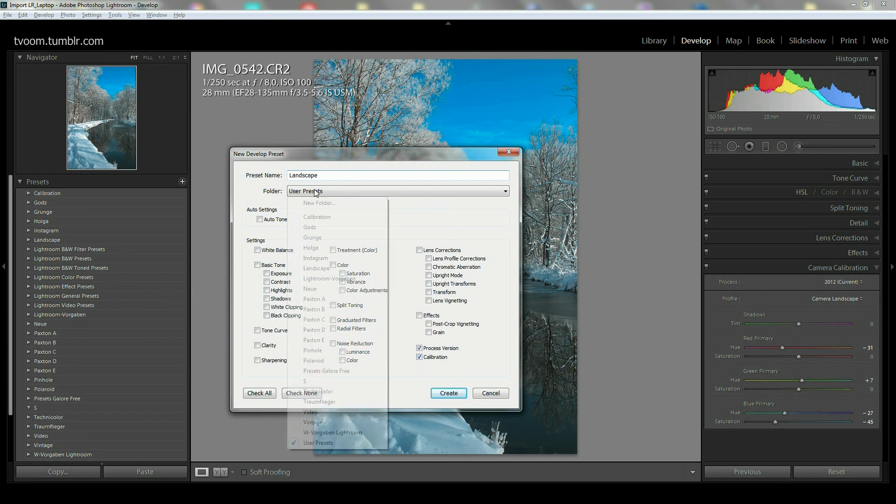
click(318, 217)
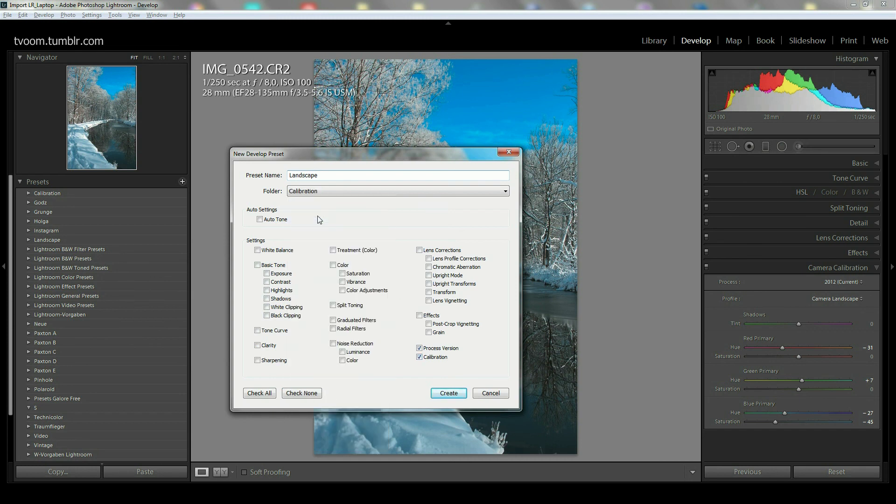
click(448, 394)
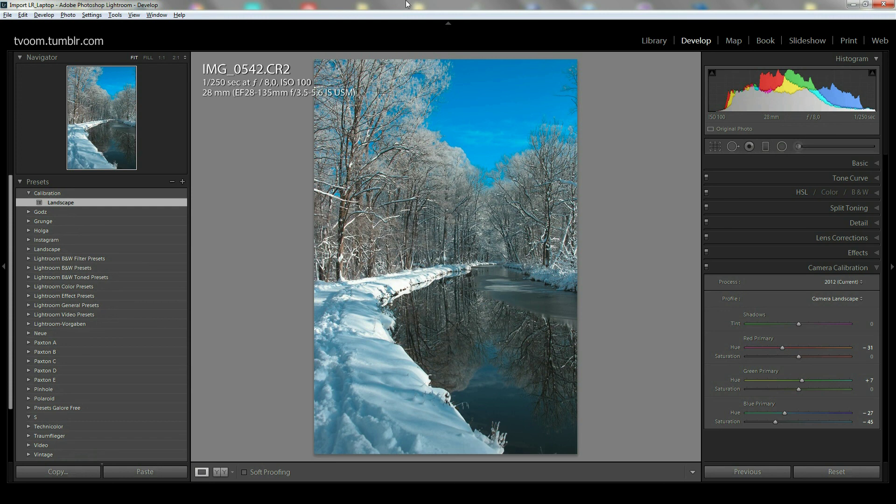
Open the backlit snowy path photo IMG_0532.CR2 from the library for developing and apply the Landscape calibration preset to it.
click(654, 40)
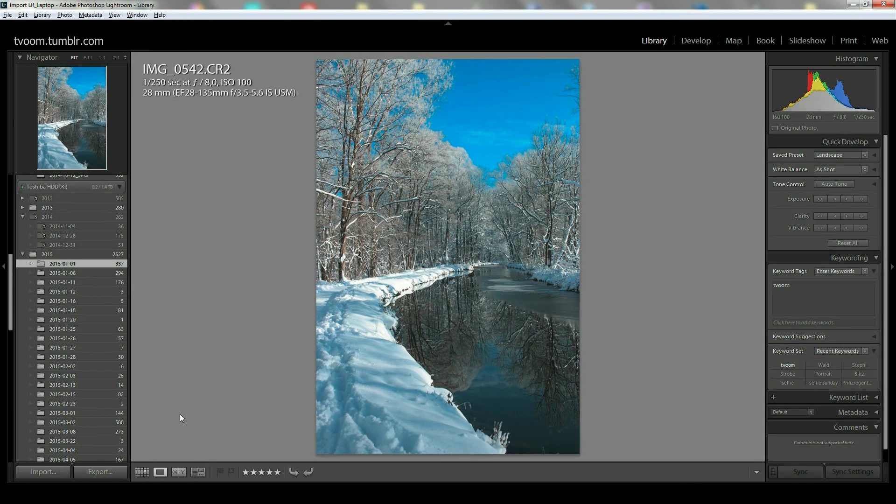
click(141, 472)
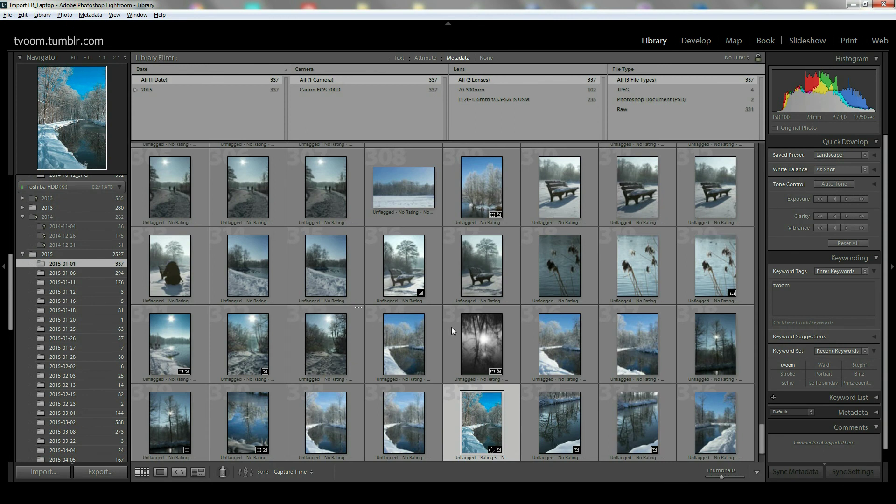
double_click(357, 335)
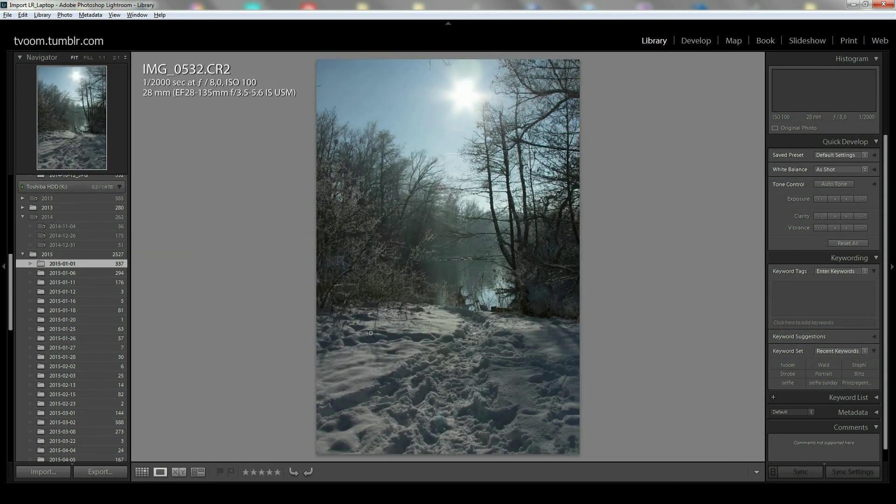
click(706, 44)
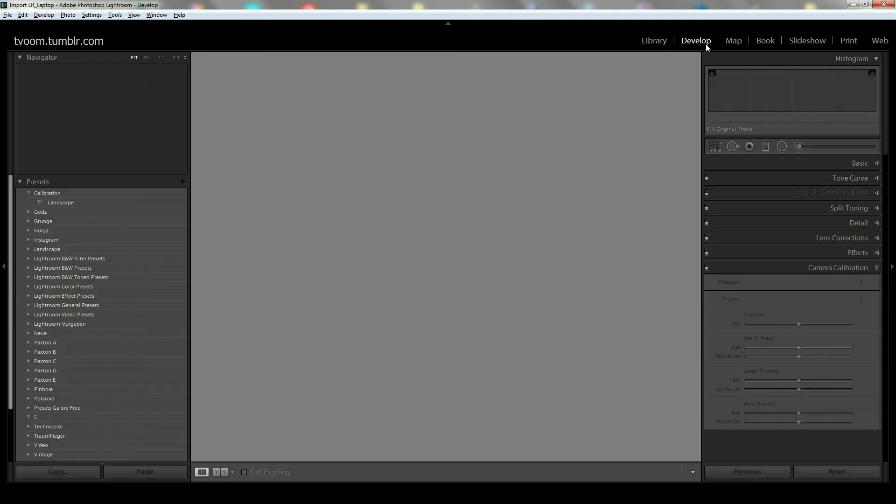
click(74, 204)
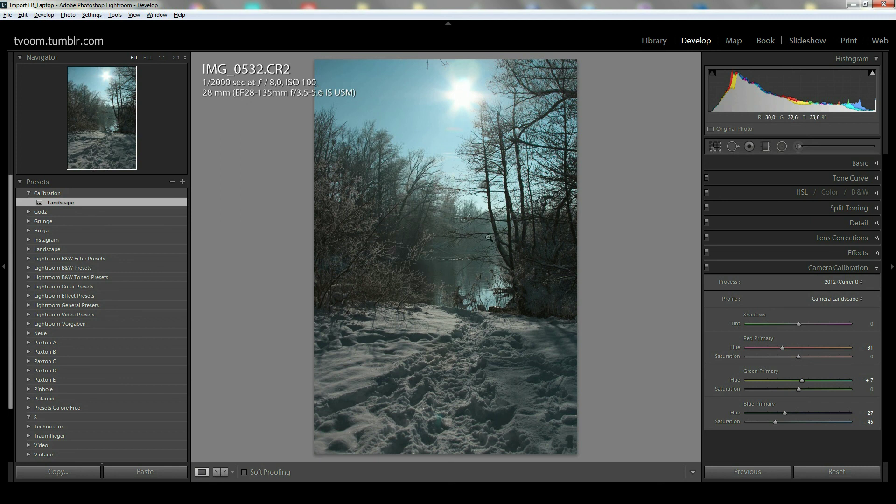
In the library grid, turn off the filter and apply the Calibration folder's Landscape preset to the two snowy bank and two adjacent bench photos together.
click(654, 42)
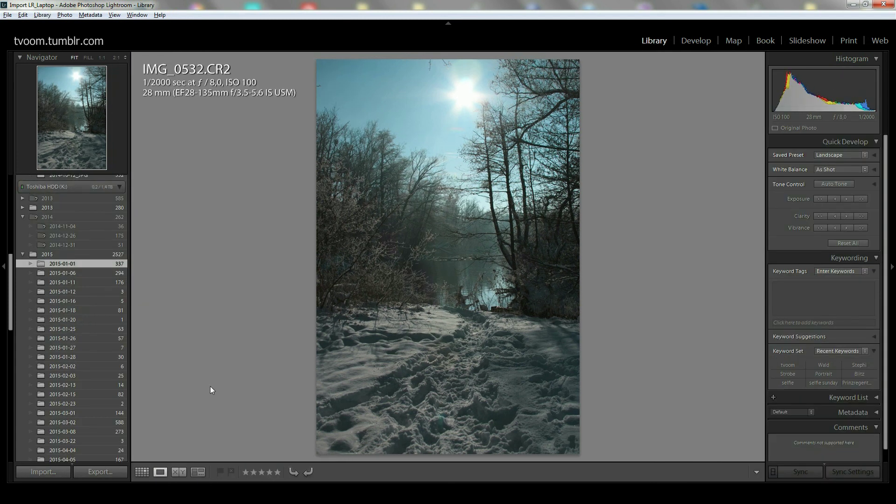
click(141, 473)
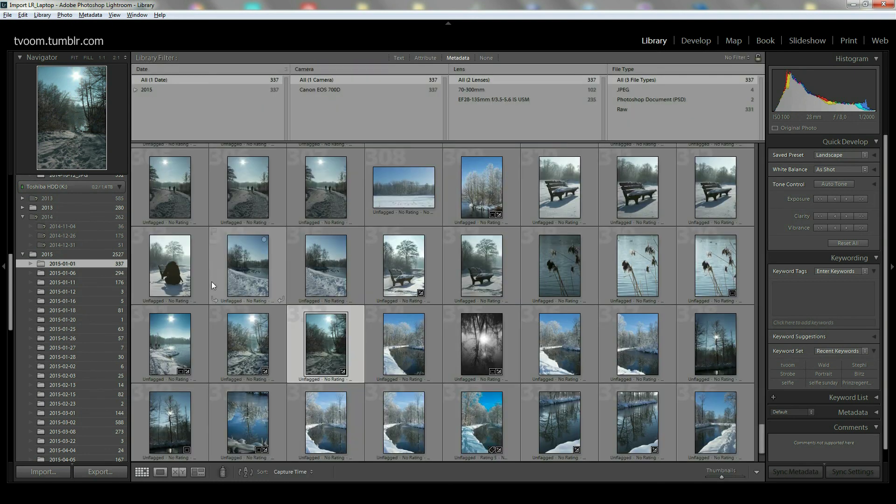
click(203, 257)
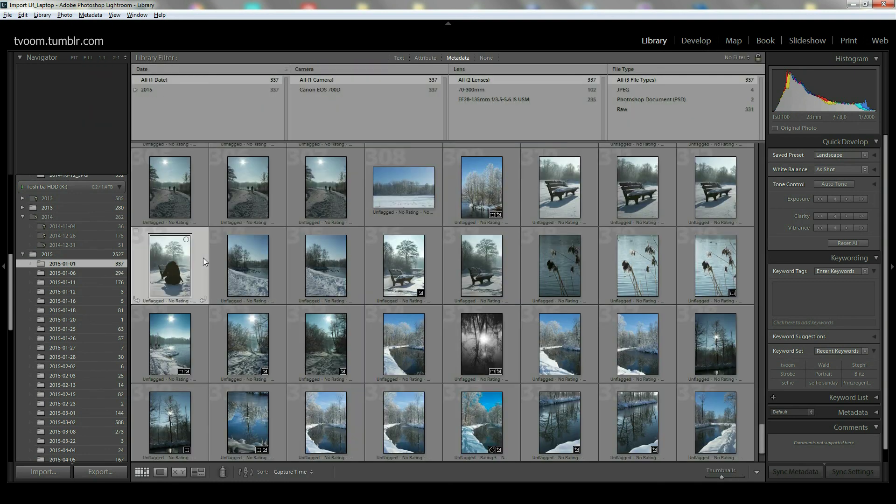
shift+click(595, 262)
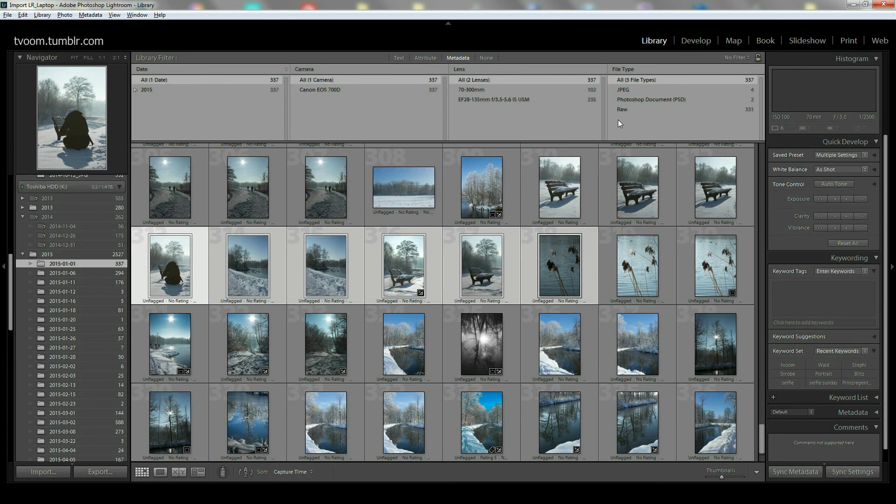
click(485, 58)
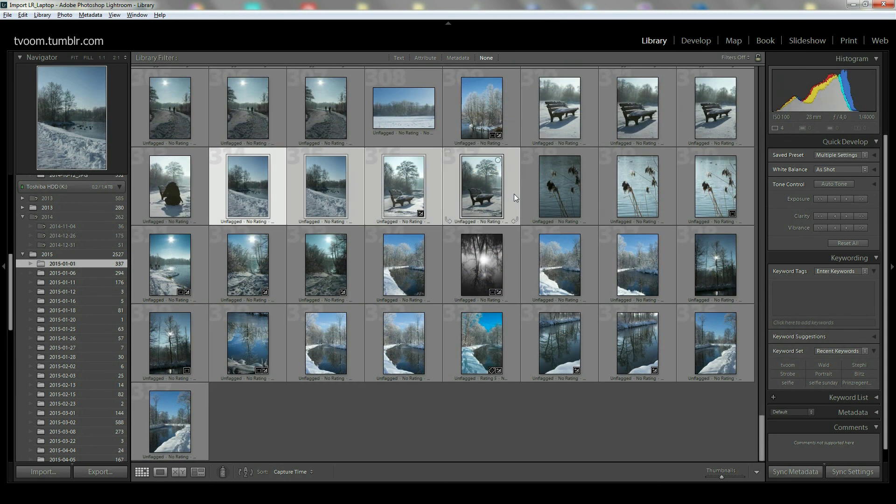
right_click(514, 194)
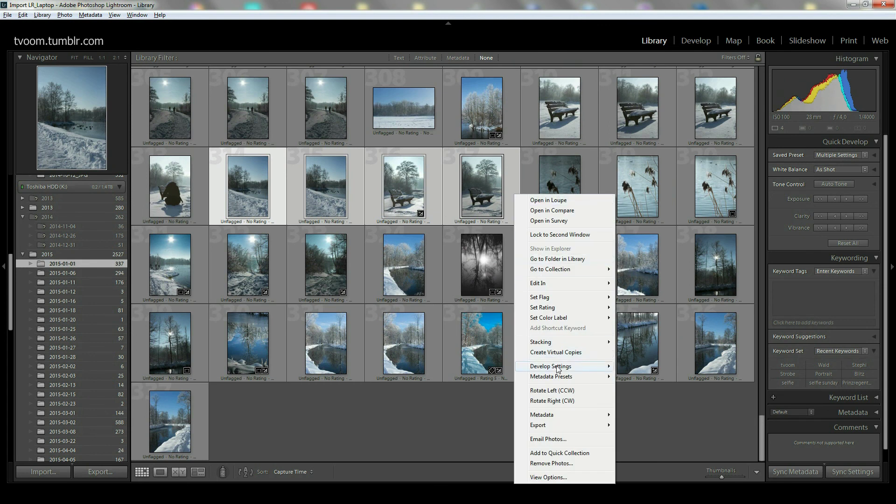
mouse_move(558, 370)
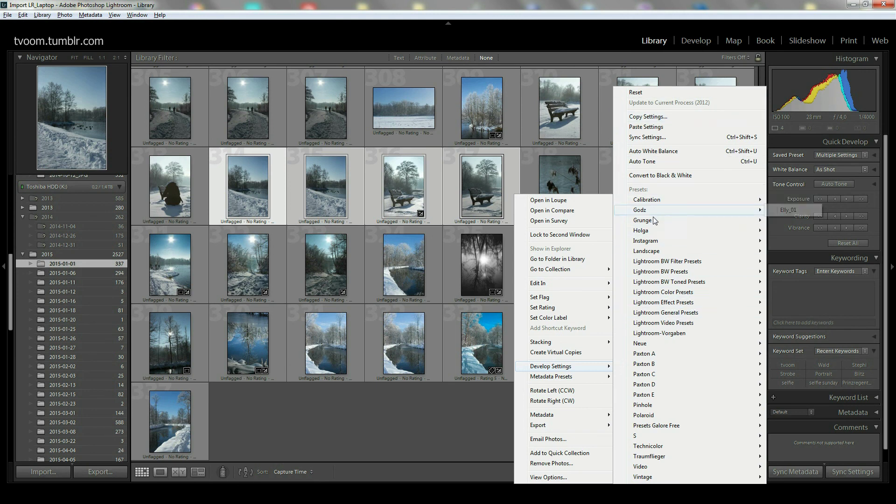
mouse_move(653, 201)
click(784, 201)
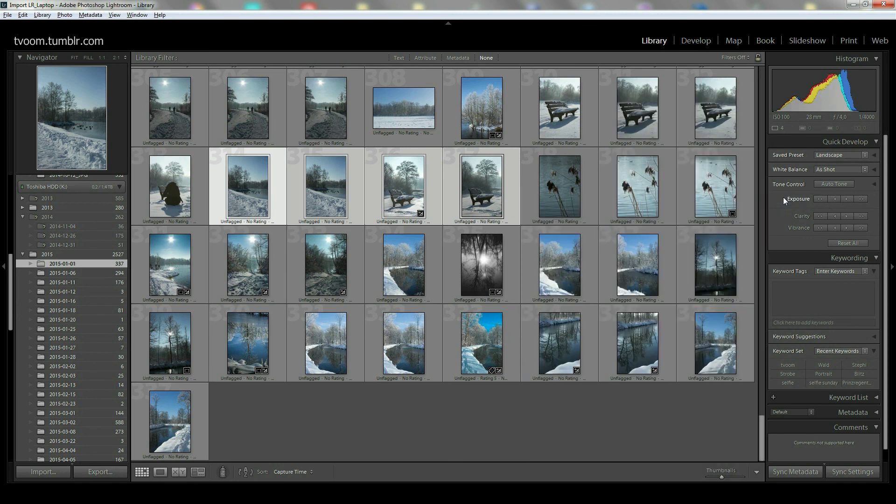